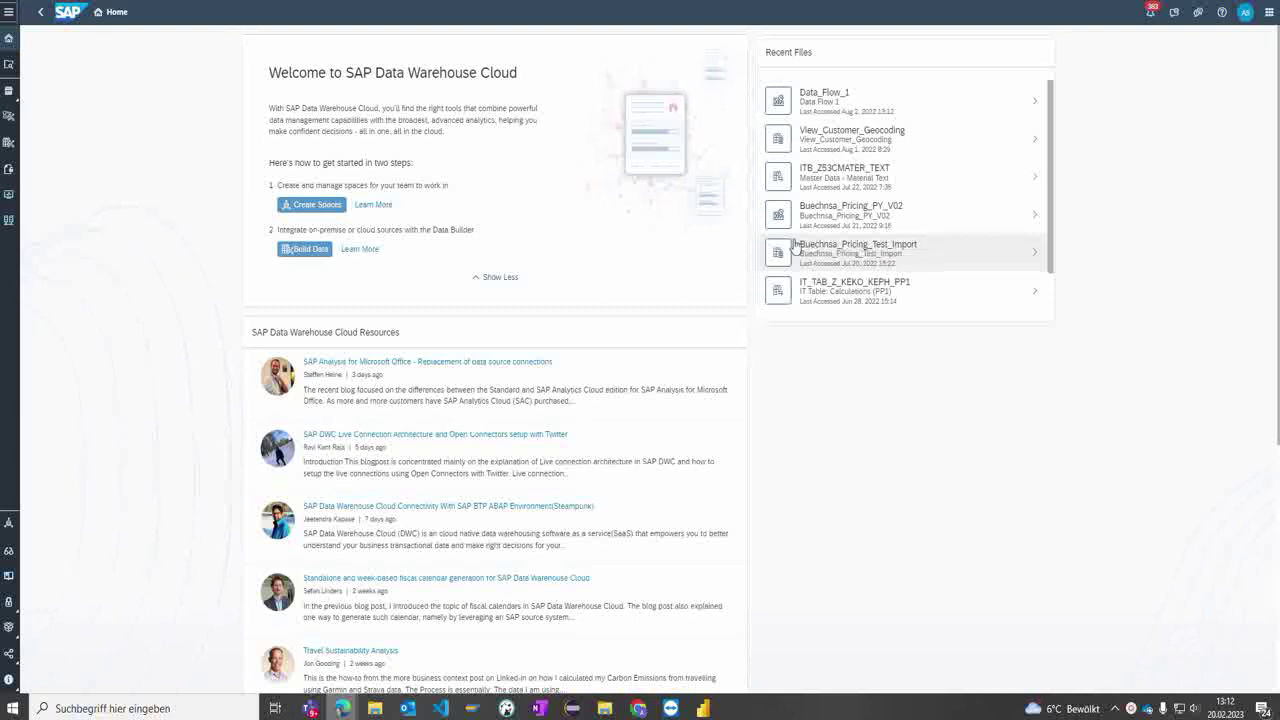
- Find and check the 64-bit ODBC Data Source settings through Windows search, then close them
{"action": "left_click", "coordinate": [183, 709]}
{"action": "type", "text": "ODBC"}
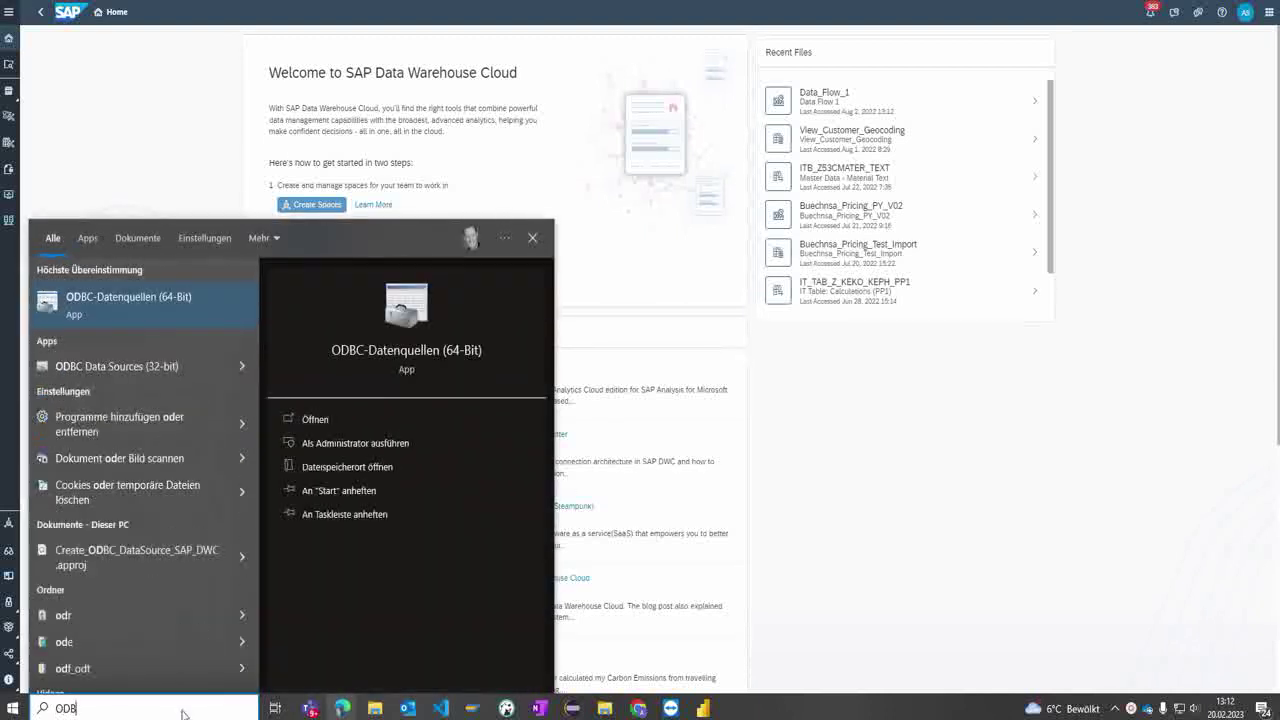
{"action": "left_click", "coordinate": [172, 306]}
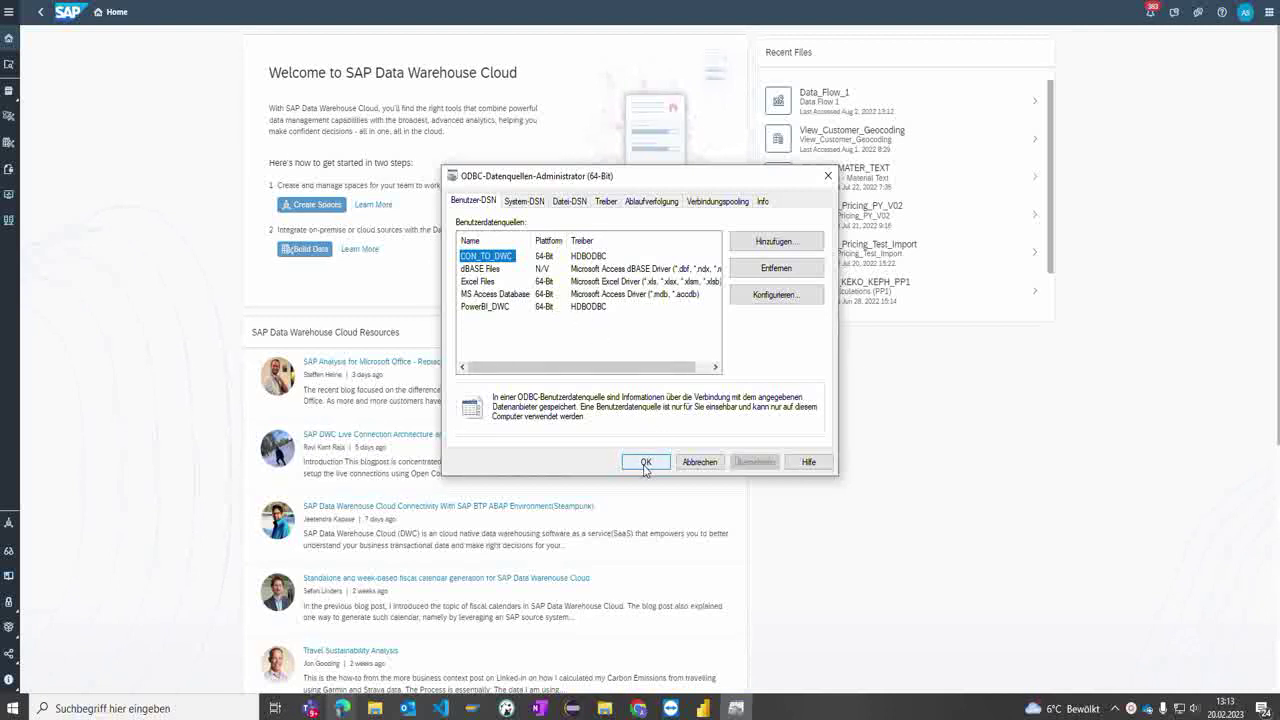
{"action": "left_click", "coordinate": [645, 462]}
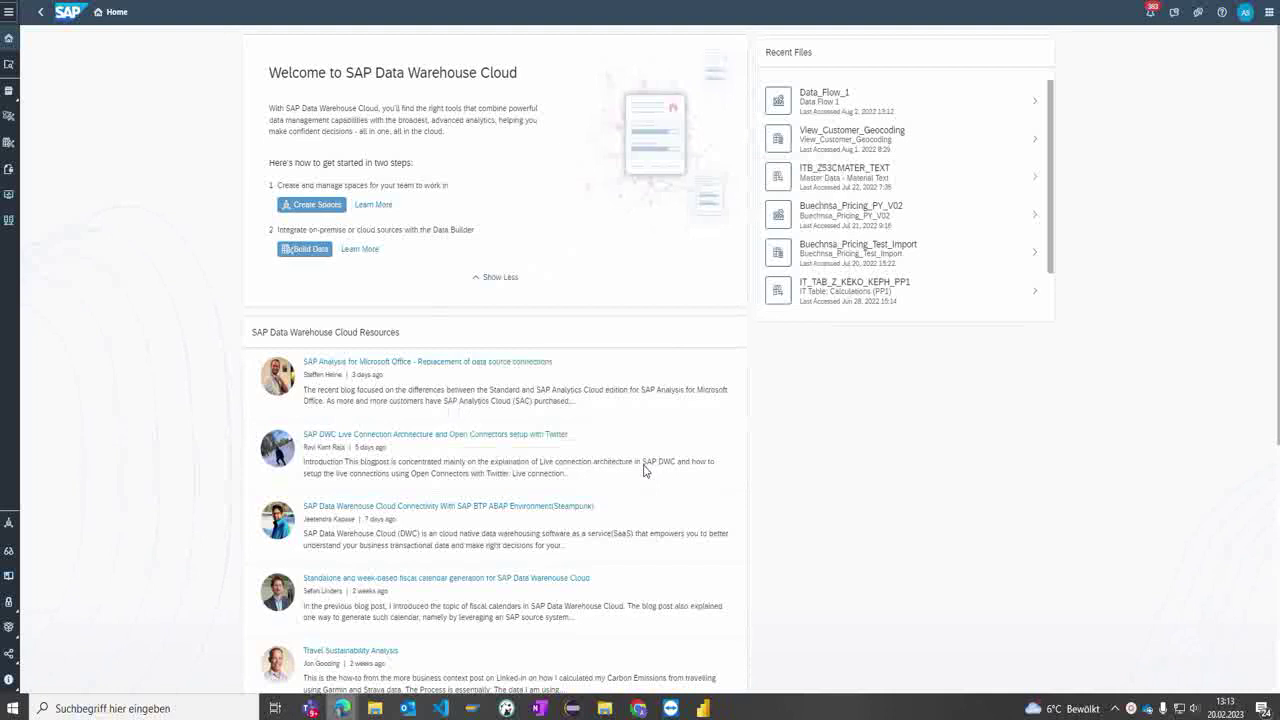
- Open the Sales_Values view from the Data Builder file list in SAP Data Warehouse Cloud
{"action": "left_click", "coordinate": [10, 16]}
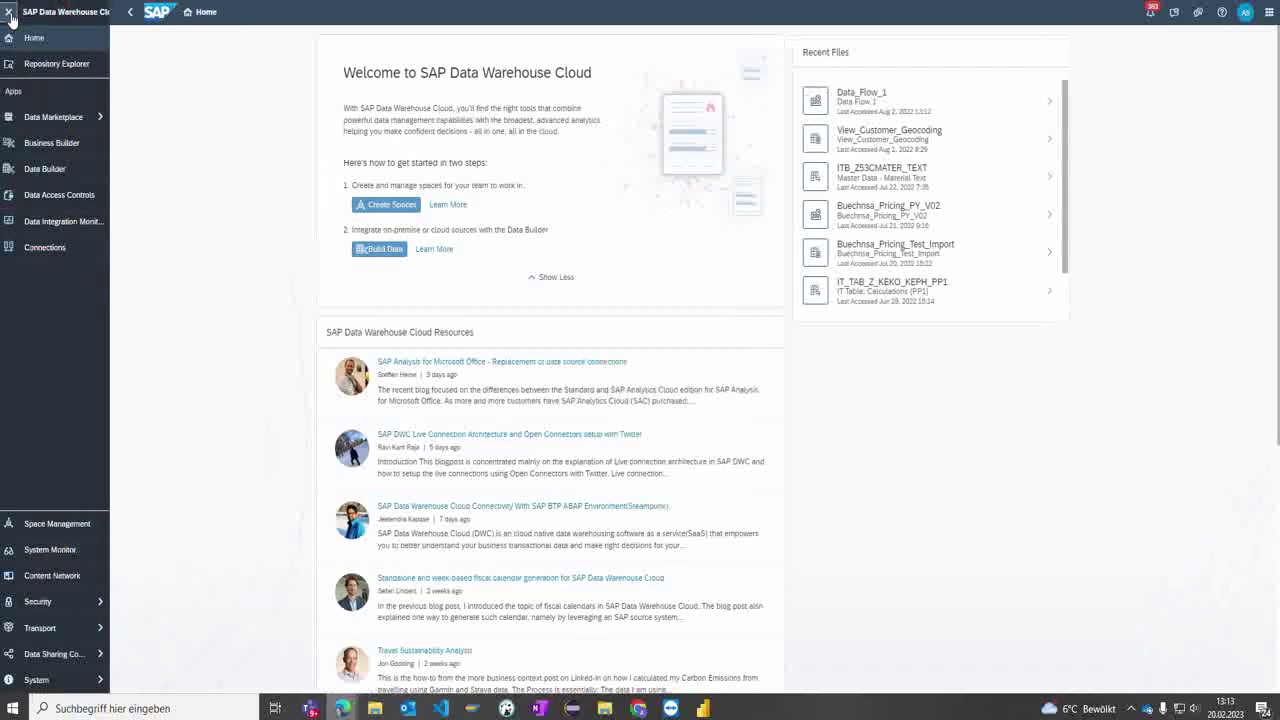
{"action": "left_click", "coordinate": [60, 169]}
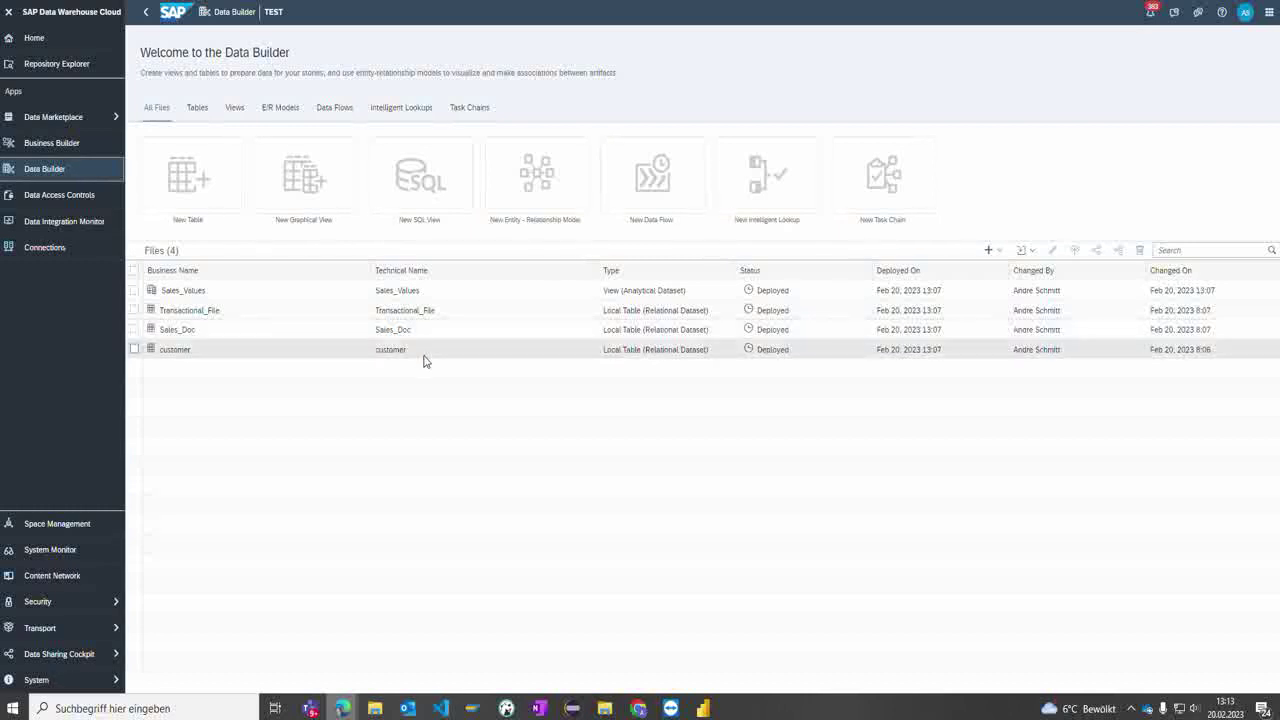
{"action": "left_click", "coordinate": [184, 290]}
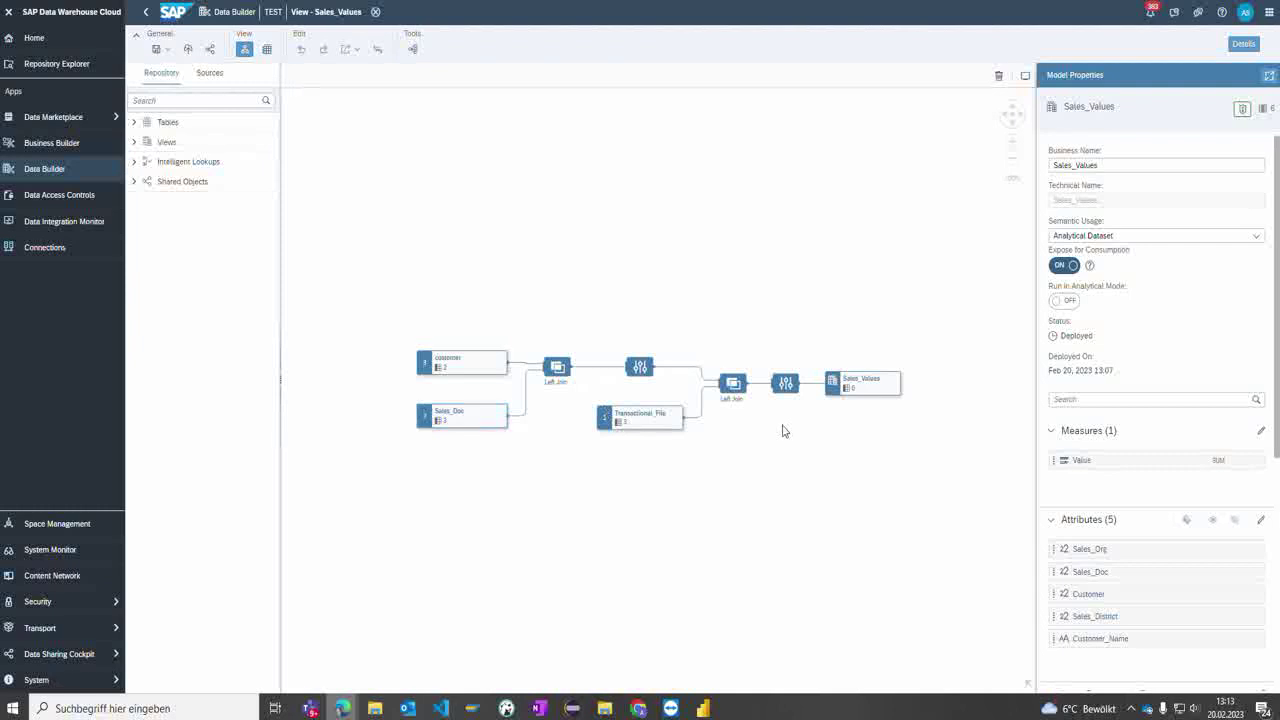
- Inspect the Sales_Values output node, then switch to Power BI Desktop from the taskbar
{"action": "left_click", "coordinate": [855, 390]}
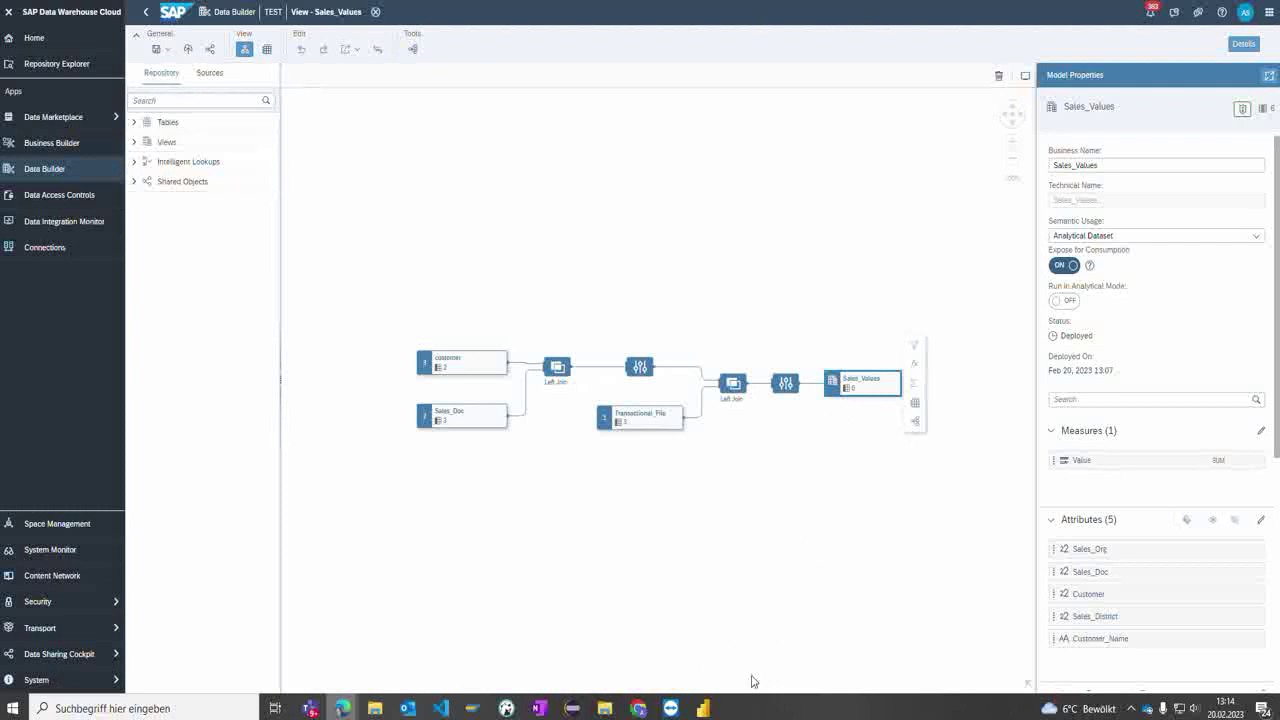
{"action": "mouse_move", "coordinate": [703, 705]}
{"action": "left_click", "coordinate": [669, 679]}
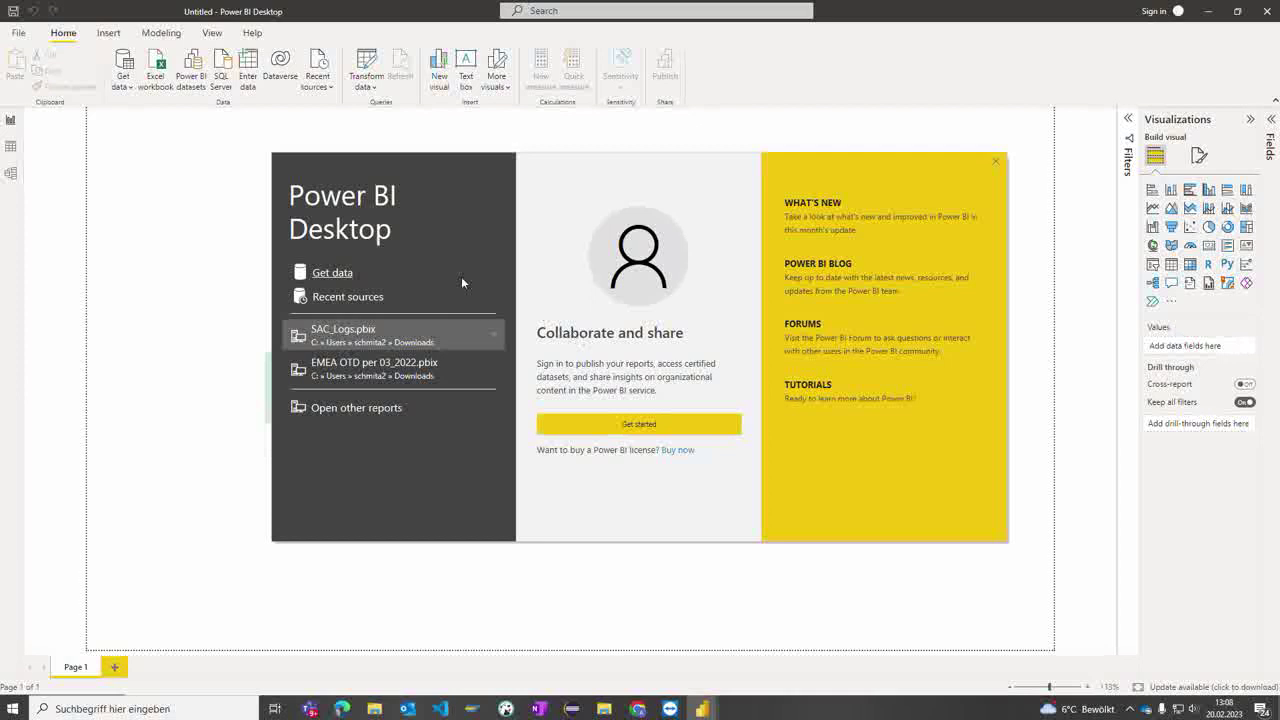
- Open Get Data from the splash screen and browse the full list of connectors
{"action": "left_click", "coordinate": [320, 280]}
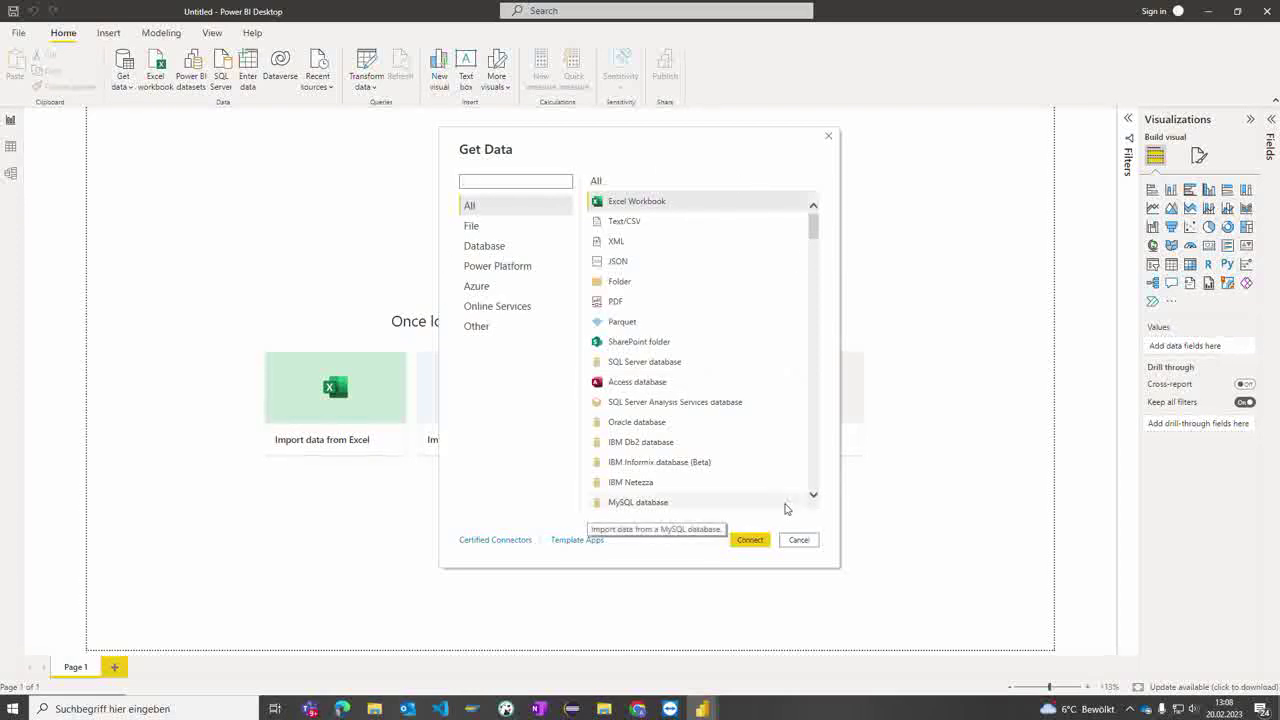
{"action": "scroll", "coordinate": [723, 325], "scroll_direction": "down", "scroll_amount": 3}
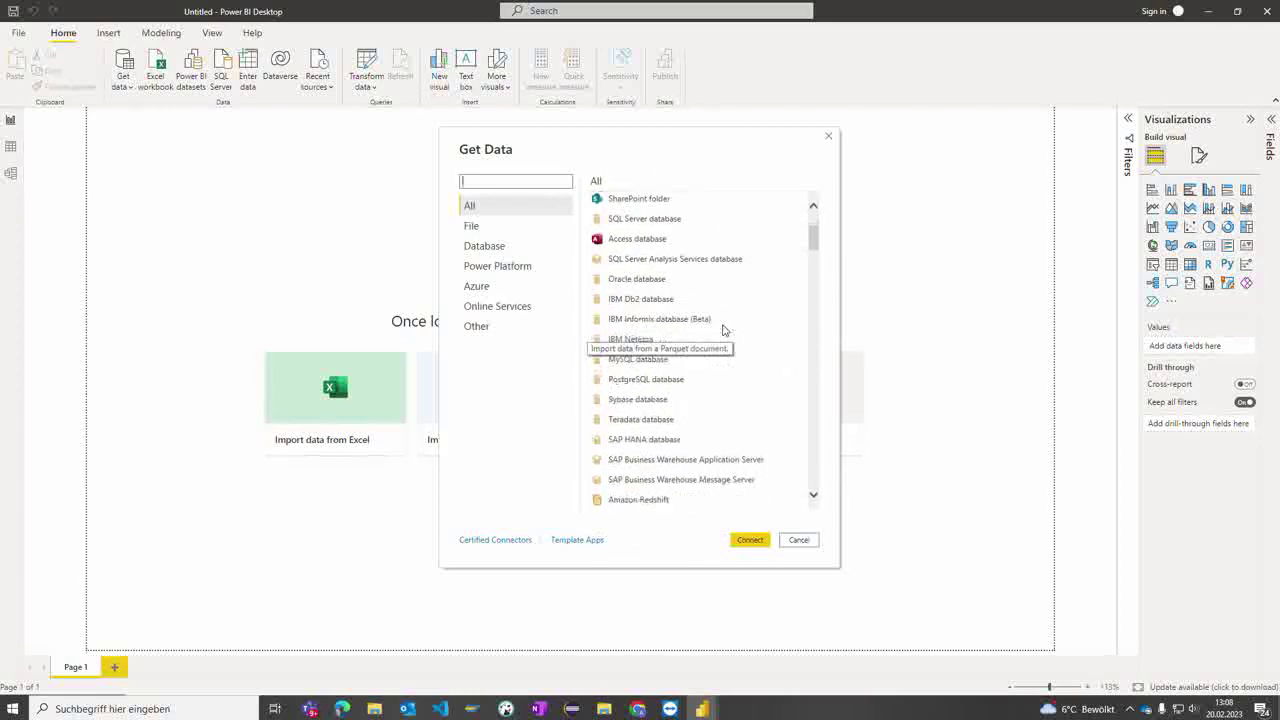
{"action": "scroll", "coordinate": [723, 329], "scroll_direction": "down", "scroll_amount": 9}
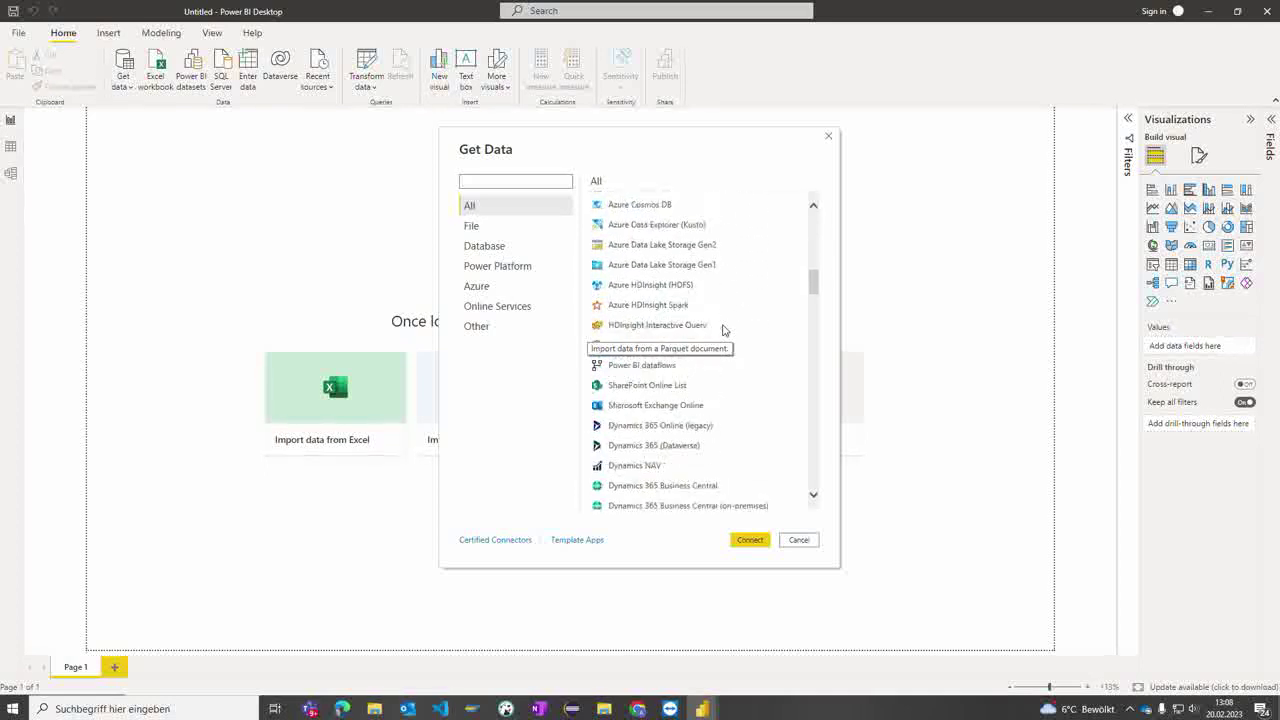
{"action": "scroll", "coordinate": [723, 329], "scroll_direction": "down", "scroll_amount": 10}
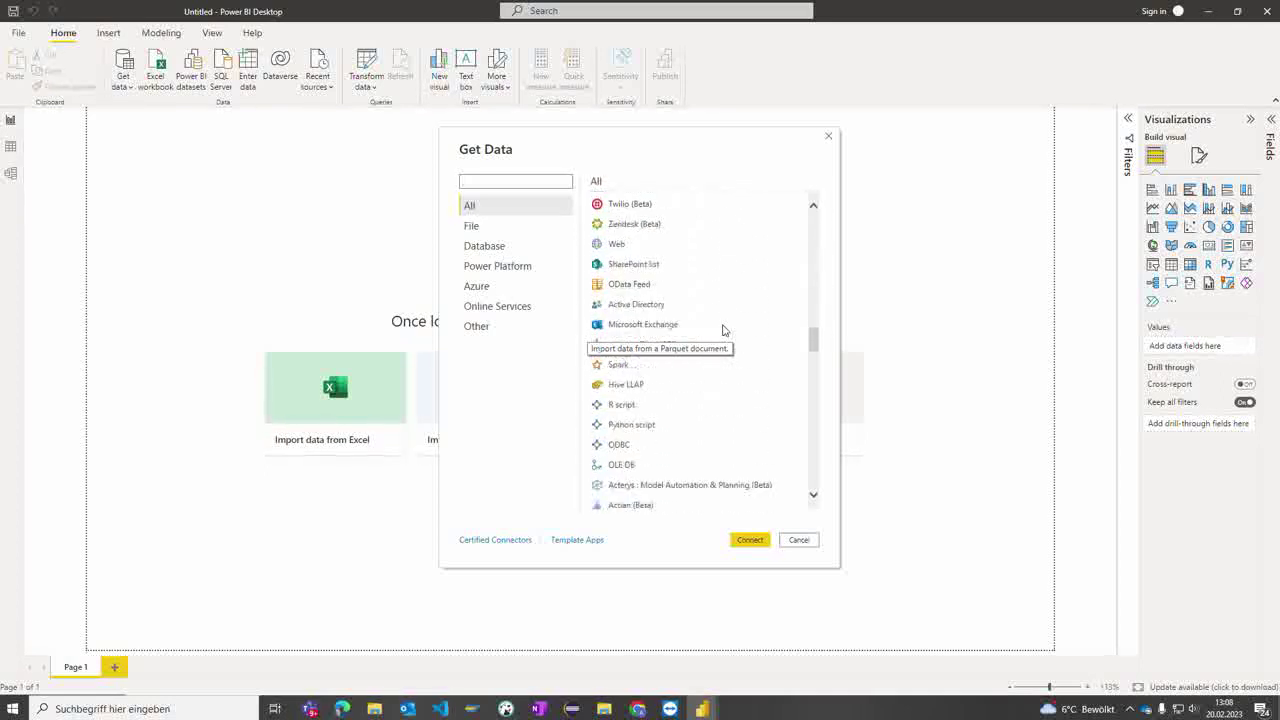
{"action": "scroll", "coordinate": [723, 329], "scroll_direction": "down", "scroll_amount": 2}
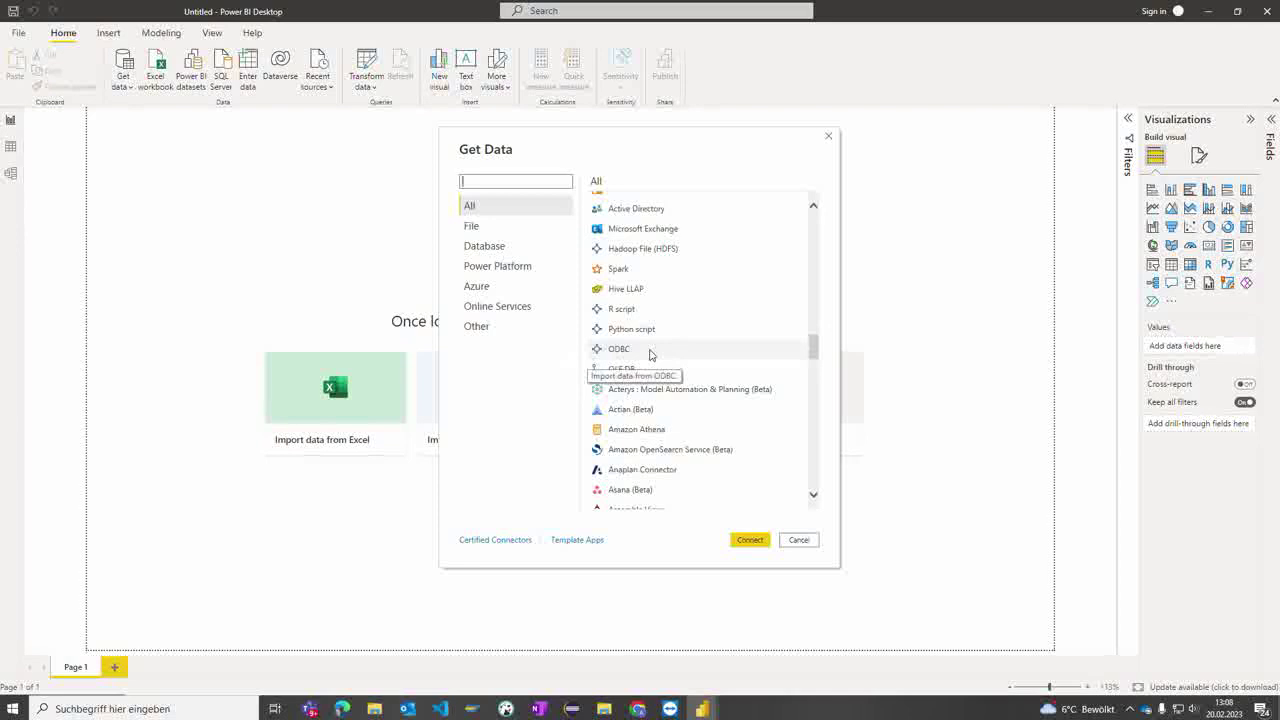
{"action": "scroll", "coordinate": [676, 328], "scroll_direction": "up", "scroll_amount": 20}
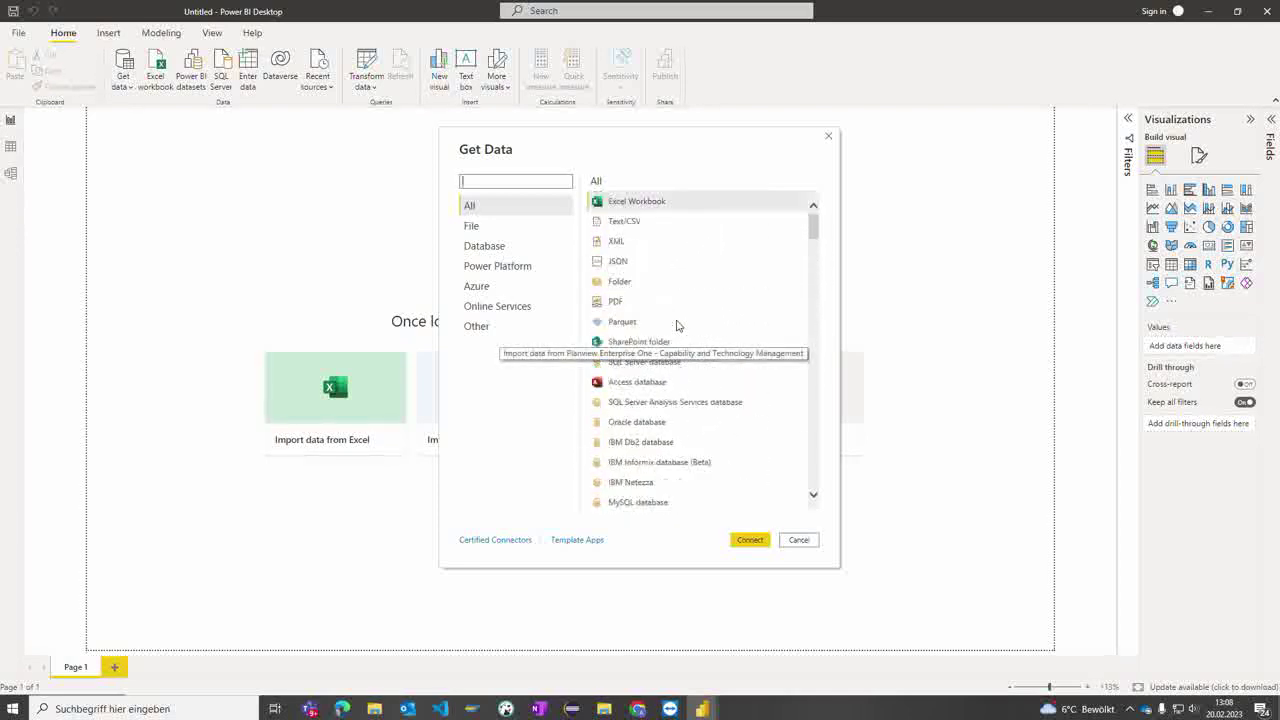
- Connect through the ODBC connector using the CON_TO_DWC data source name
{"action": "type", "text": "ODBC"}
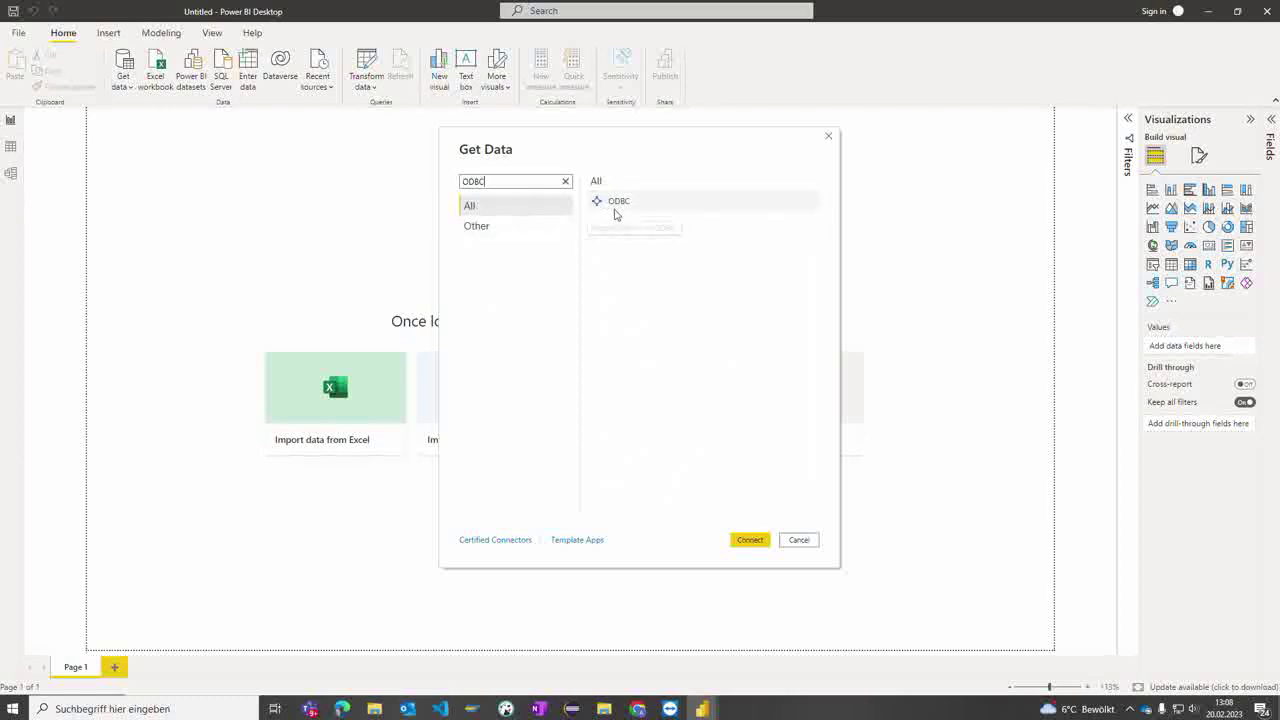
{"action": "left_click", "coordinate": [612, 205]}
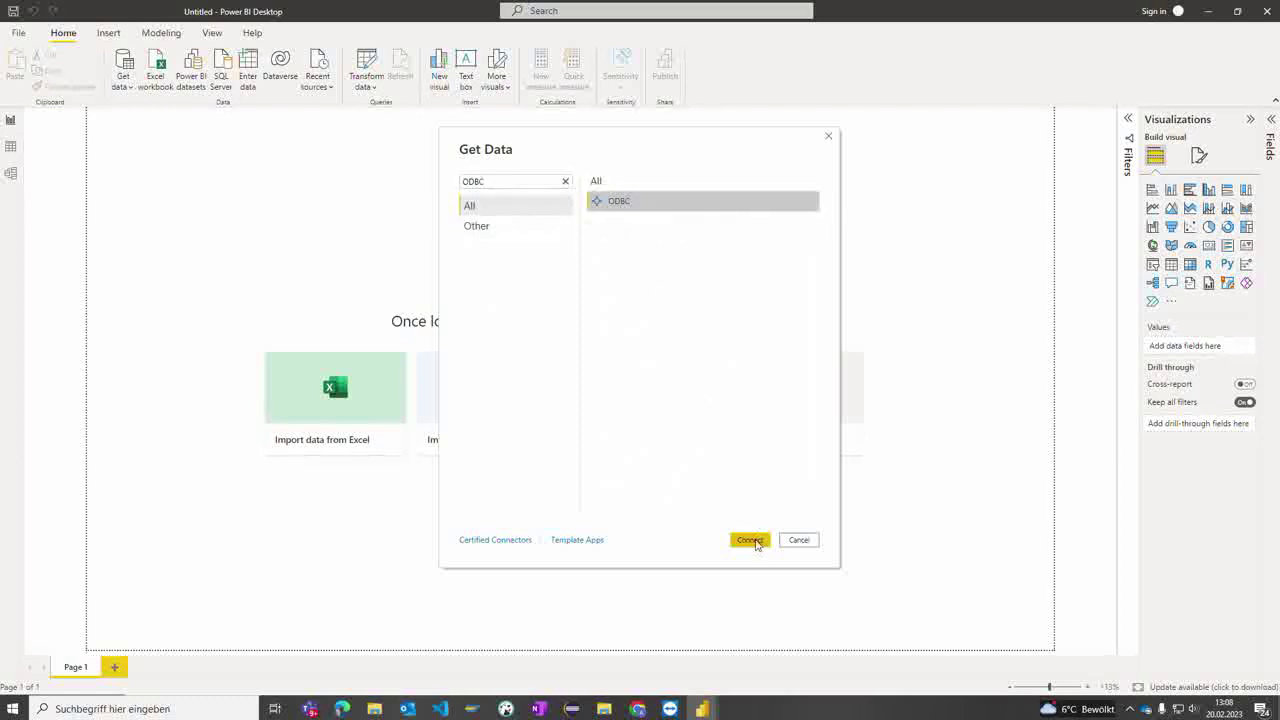
{"action": "left_click", "coordinate": [757, 542]}
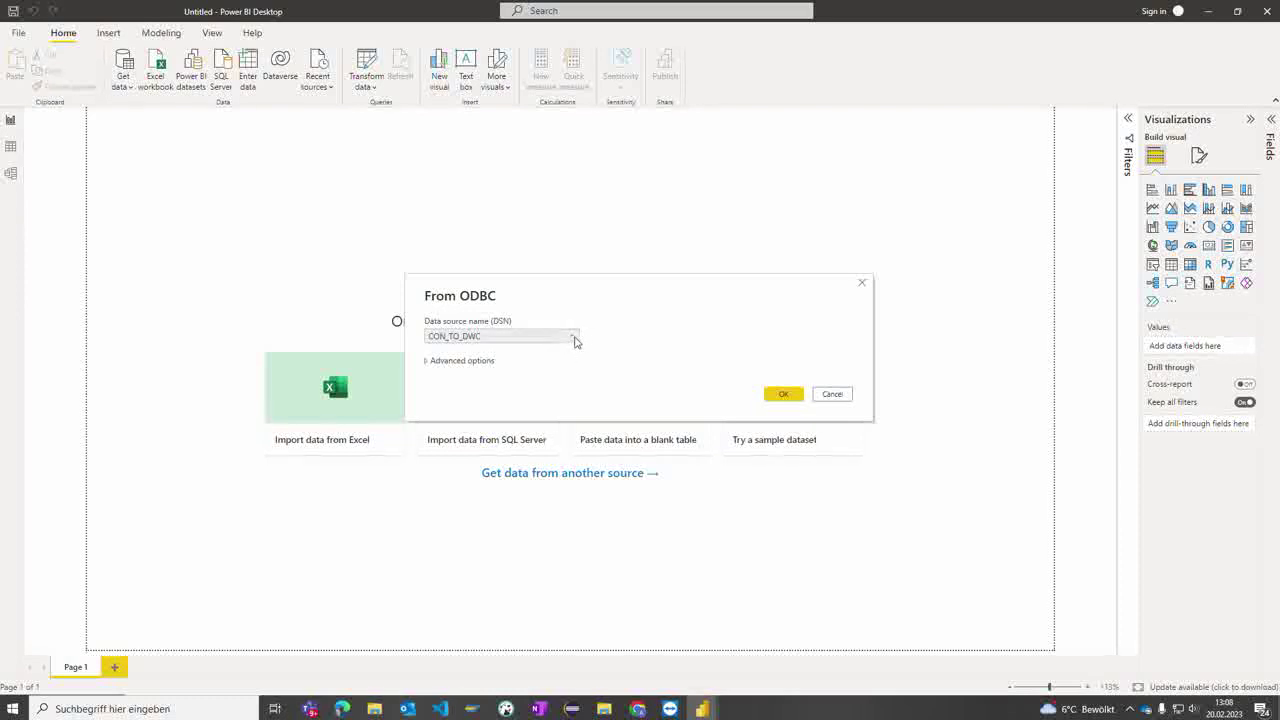
{"action": "left_click", "coordinate": [572, 337]}
{"action": "left_click", "coordinate": [617, 319]}
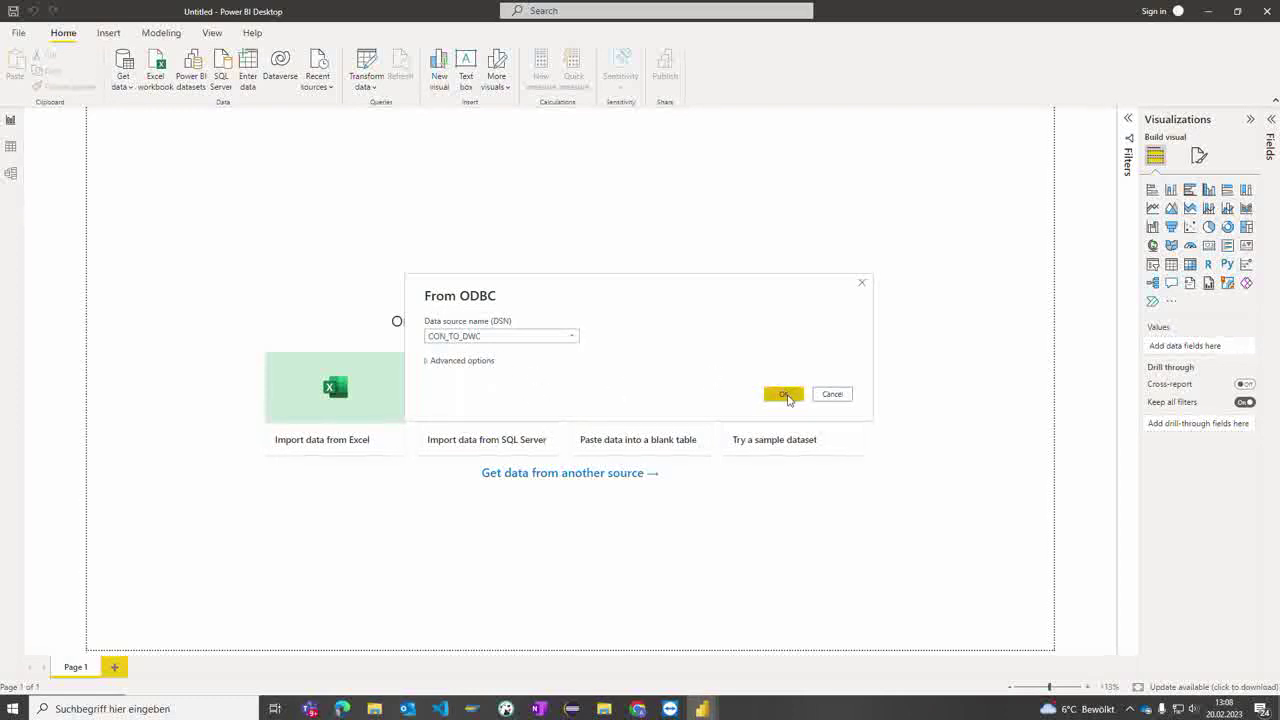
{"action": "left_click", "coordinate": [784, 395]}
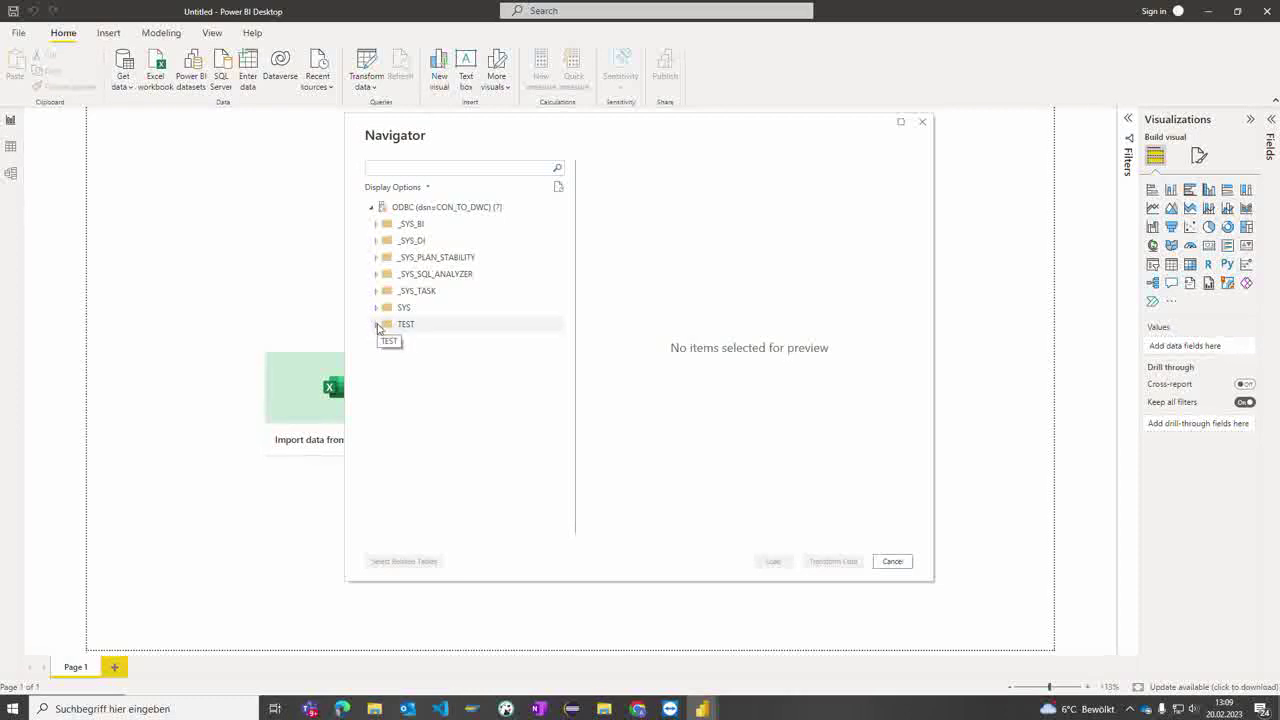
- Expand the TEST schema, preview the Sales_Values table, and load it
{"action": "left_click", "coordinate": [377, 325]}
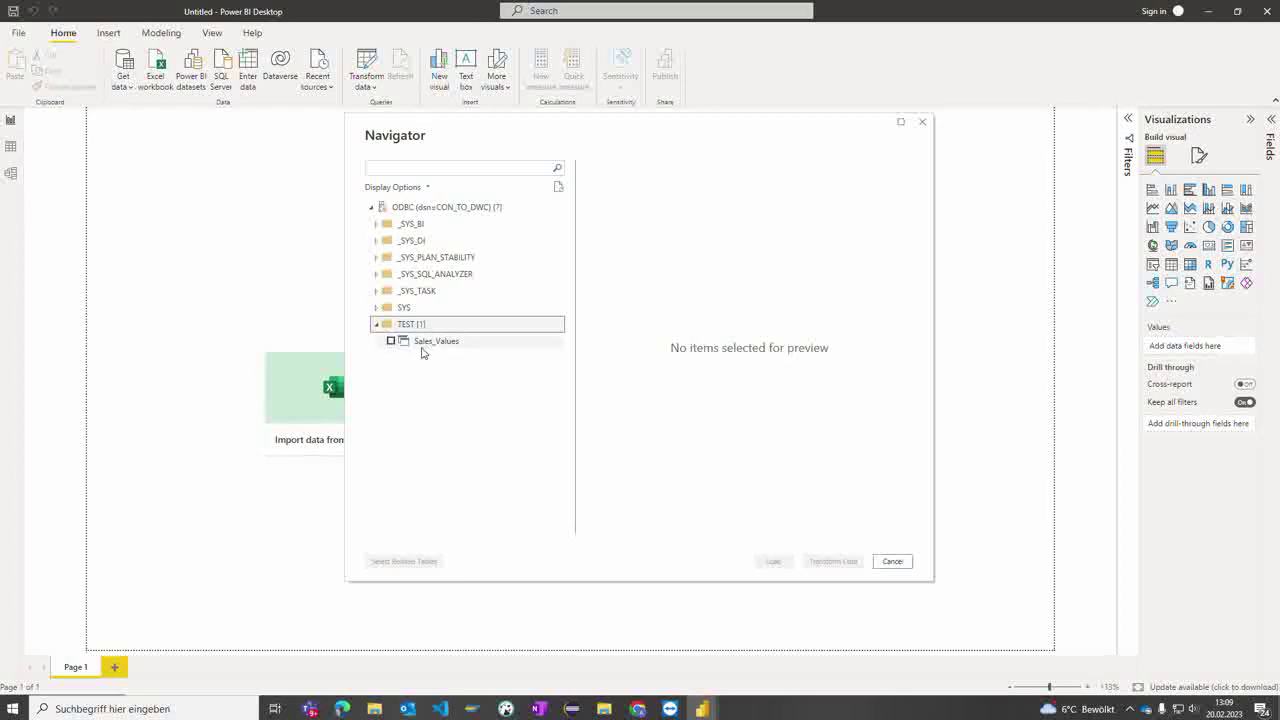
{"action": "left_click", "coordinate": [442, 347]}
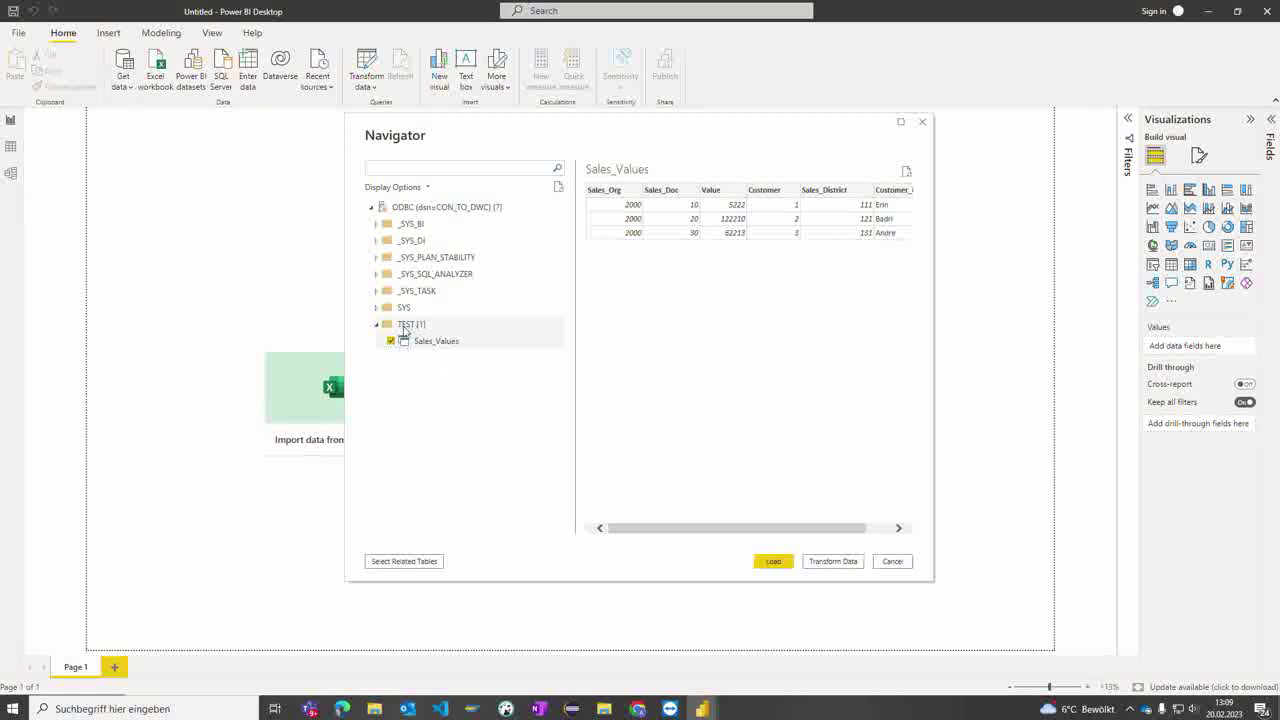
{"action": "left_click", "coordinate": [773, 561]}
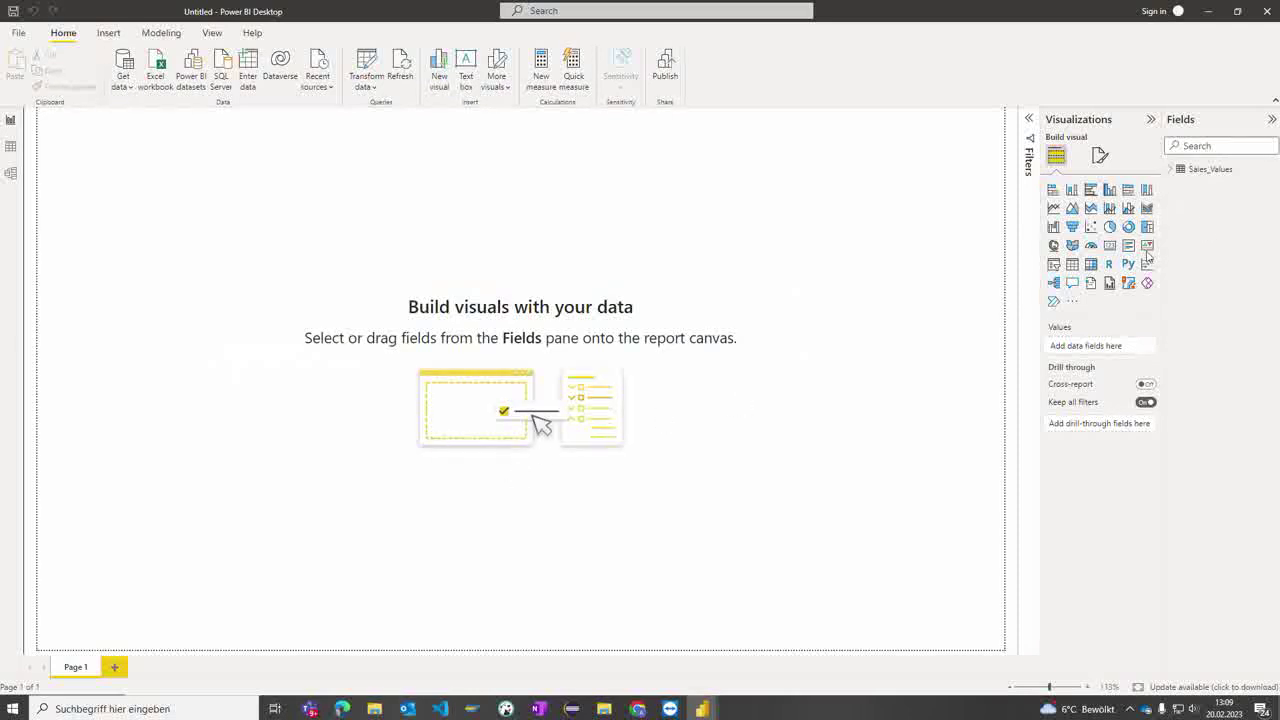
- Review Sales_Values' six fields and its 3 rows in Table view, then return to Report view
{"action": "left_click", "coordinate": [1174, 169]}
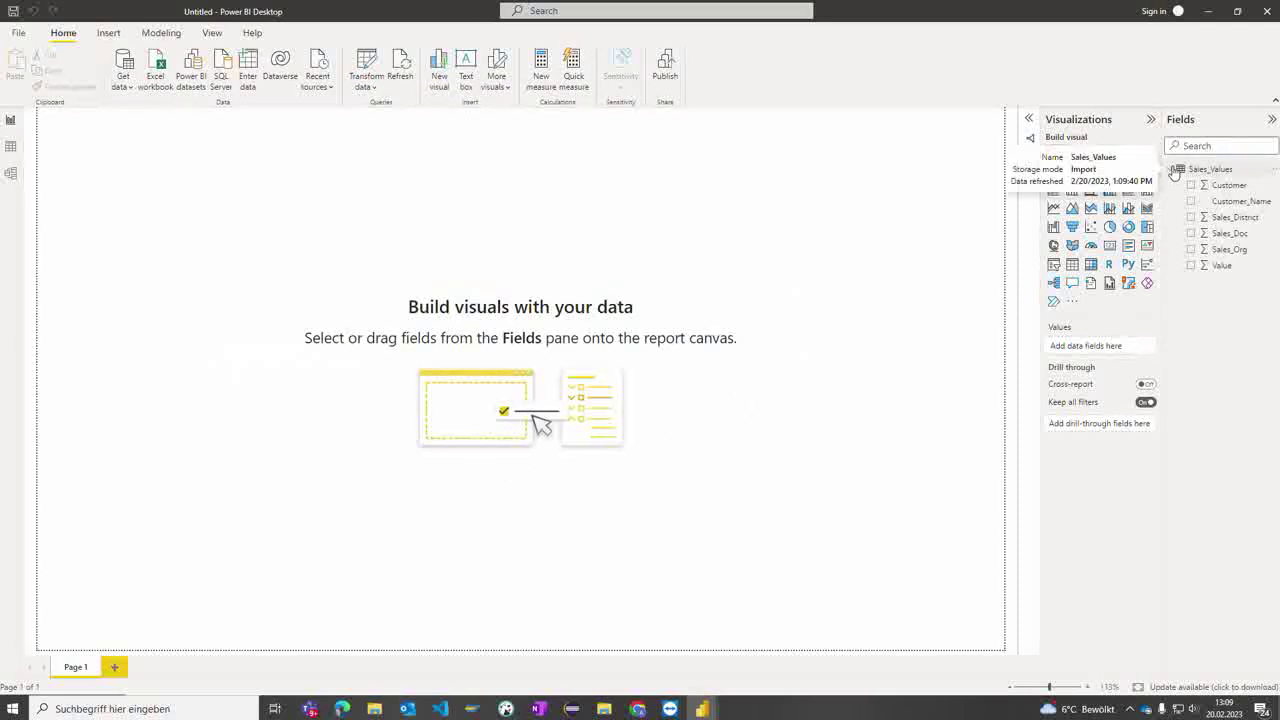
{"action": "left_click", "coordinate": [11, 150]}
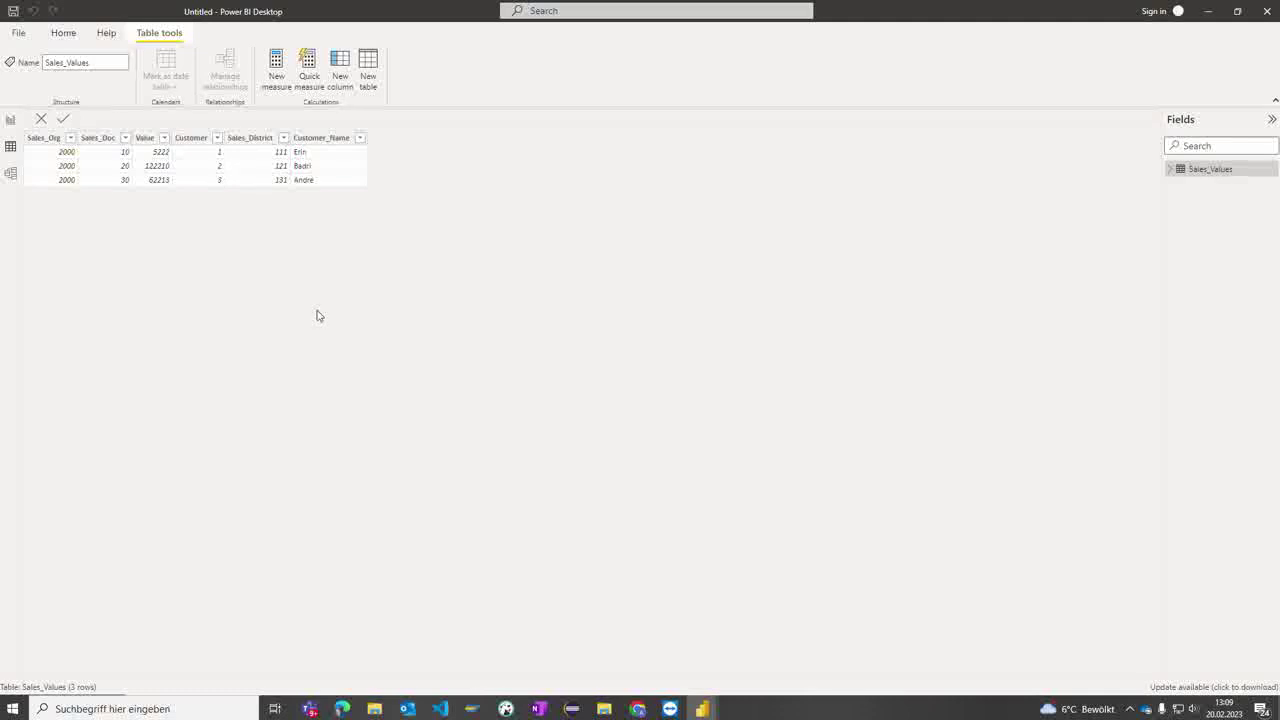
{"action": "left_click", "coordinate": [11, 121]}
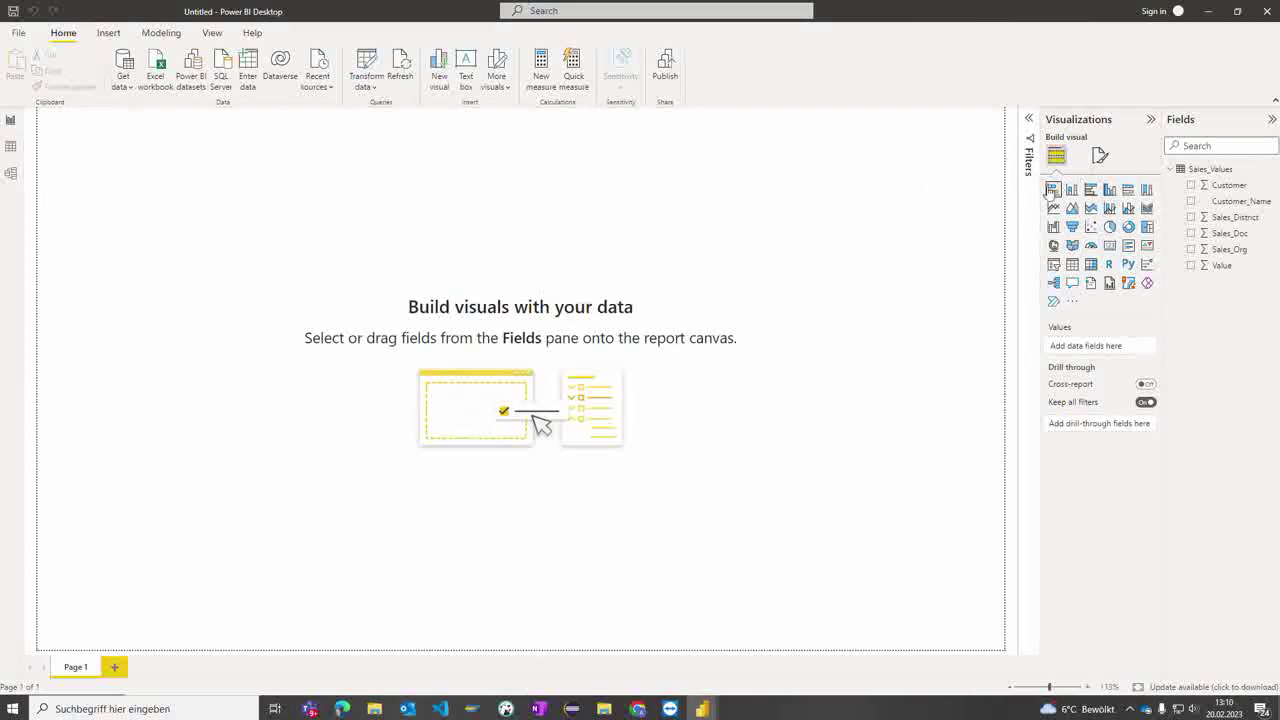
- Place and enlarge a stacked bar chart plotting Value, briefly adding then removing Sales_Doc
{"action": "left_click", "coordinate": [1051, 191]}
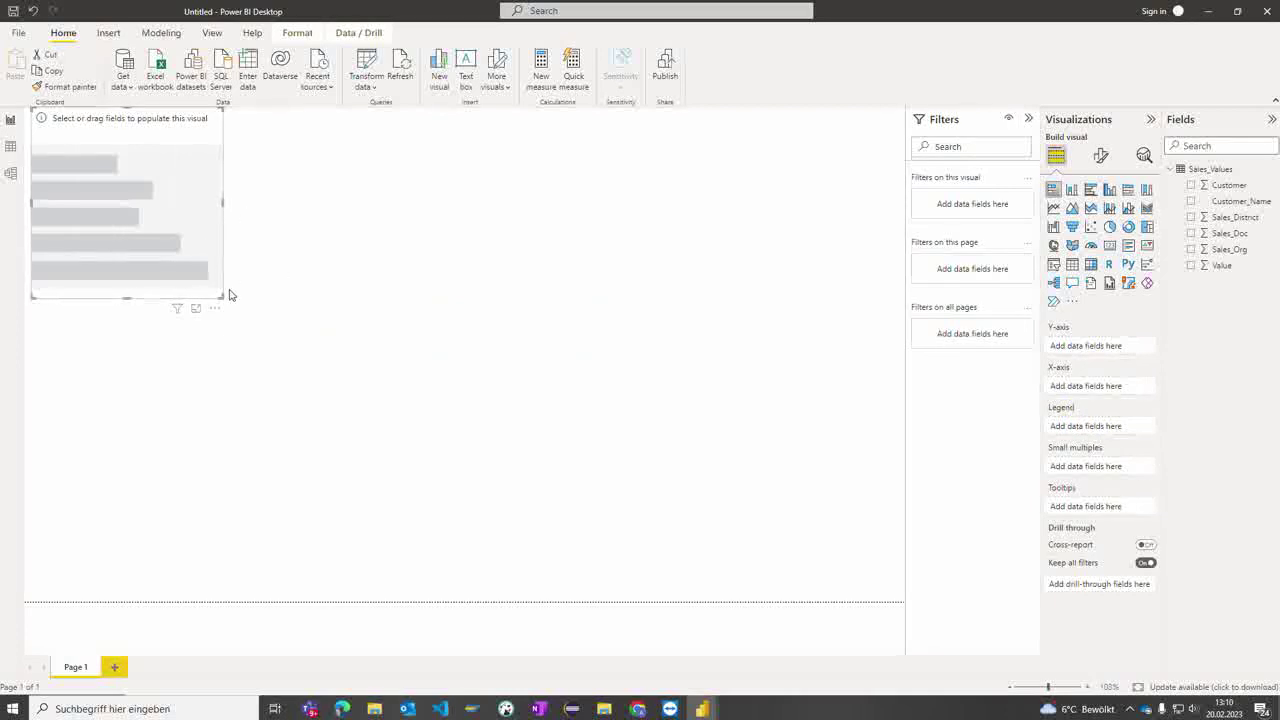
{"action": "left_click_drag", "start_coordinate": [222, 297], "coordinate": [608, 390]}
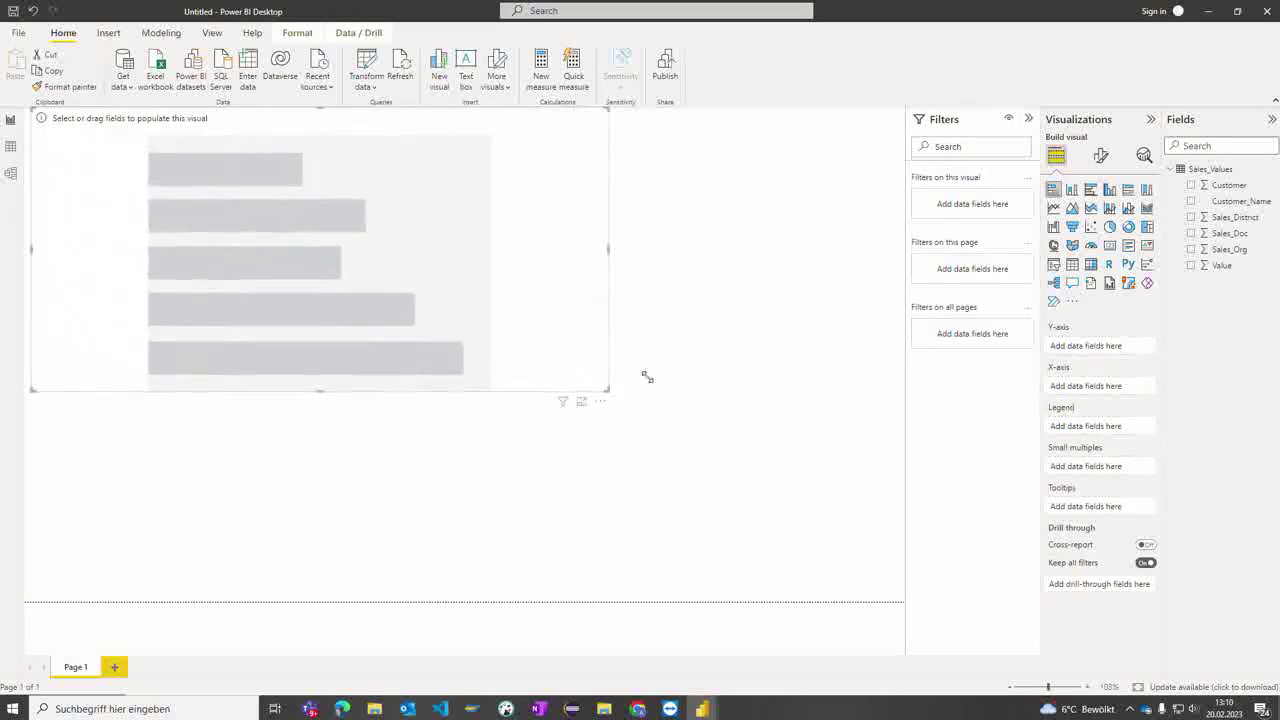
{"action": "left_click", "coordinate": [1194, 271]}
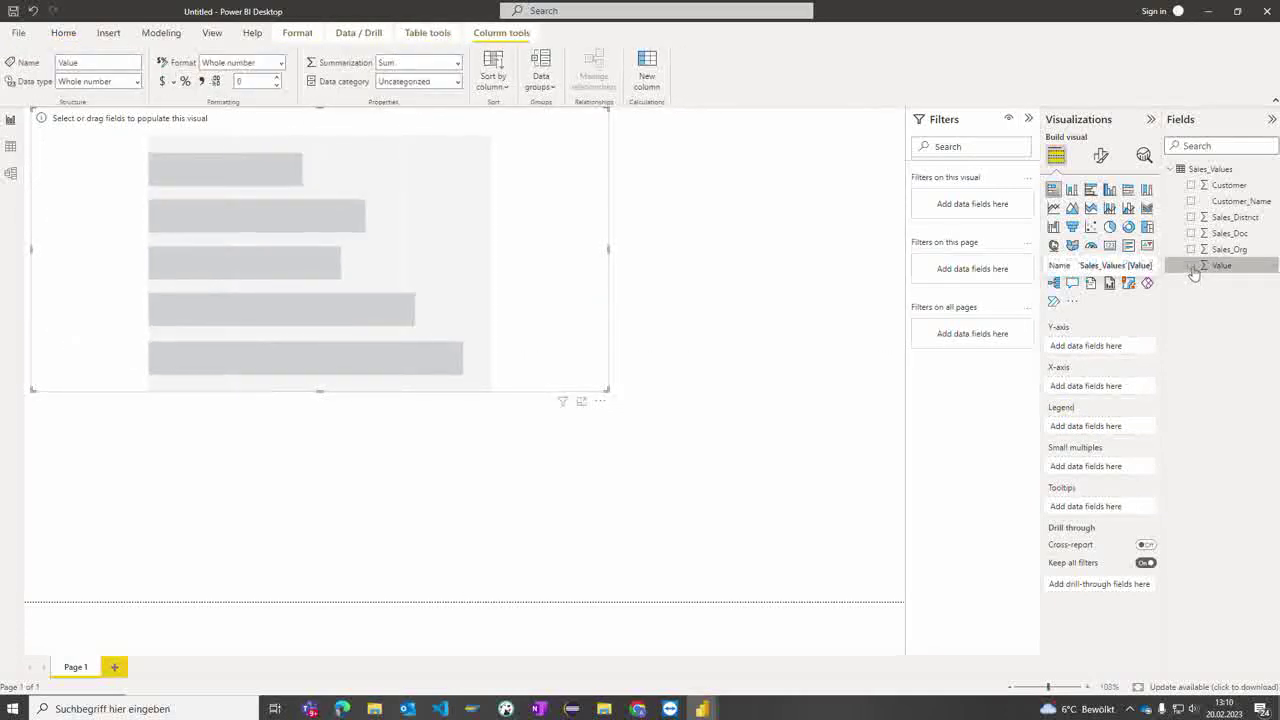
{"action": "left_click", "coordinate": [1191, 267]}
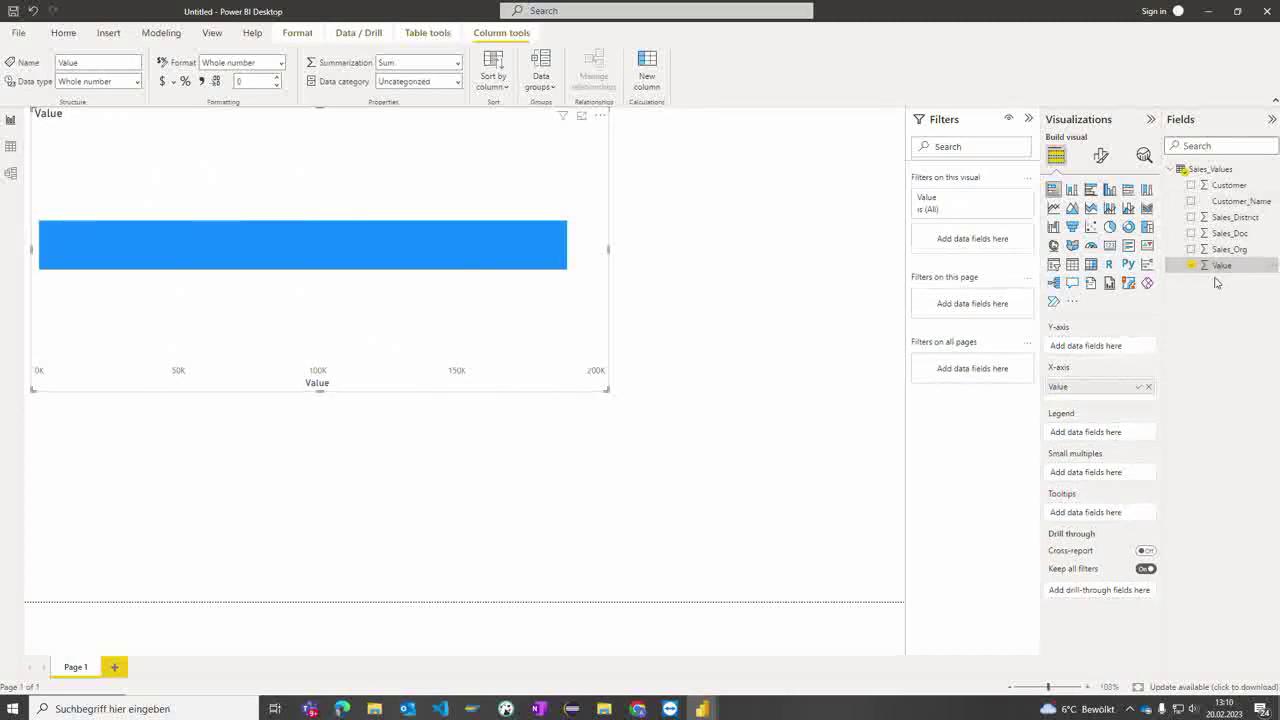
{"action": "left_click", "coordinate": [1191, 234]}
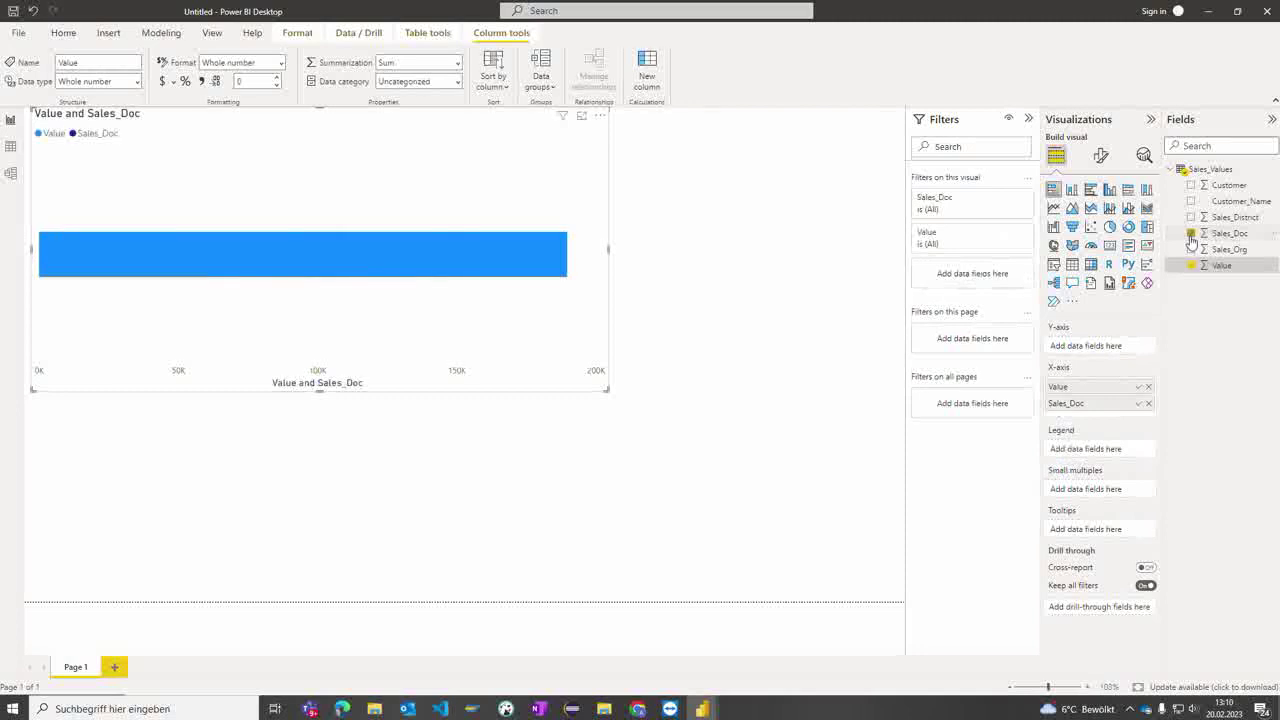
{"action": "left_click", "coordinate": [1191, 234]}
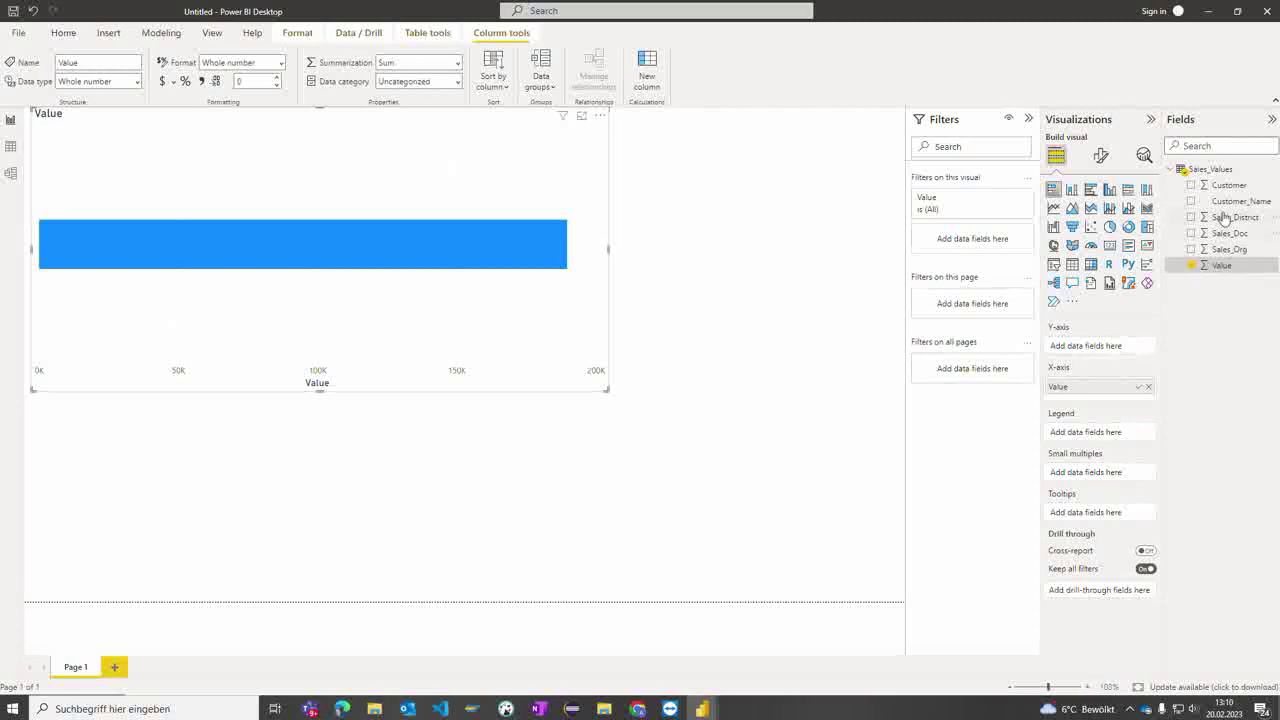
- Cancel an accidental new column, then put Customer_Name on the bar chart's axis
{"action": "left_click", "coordinate": [1273, 186]}
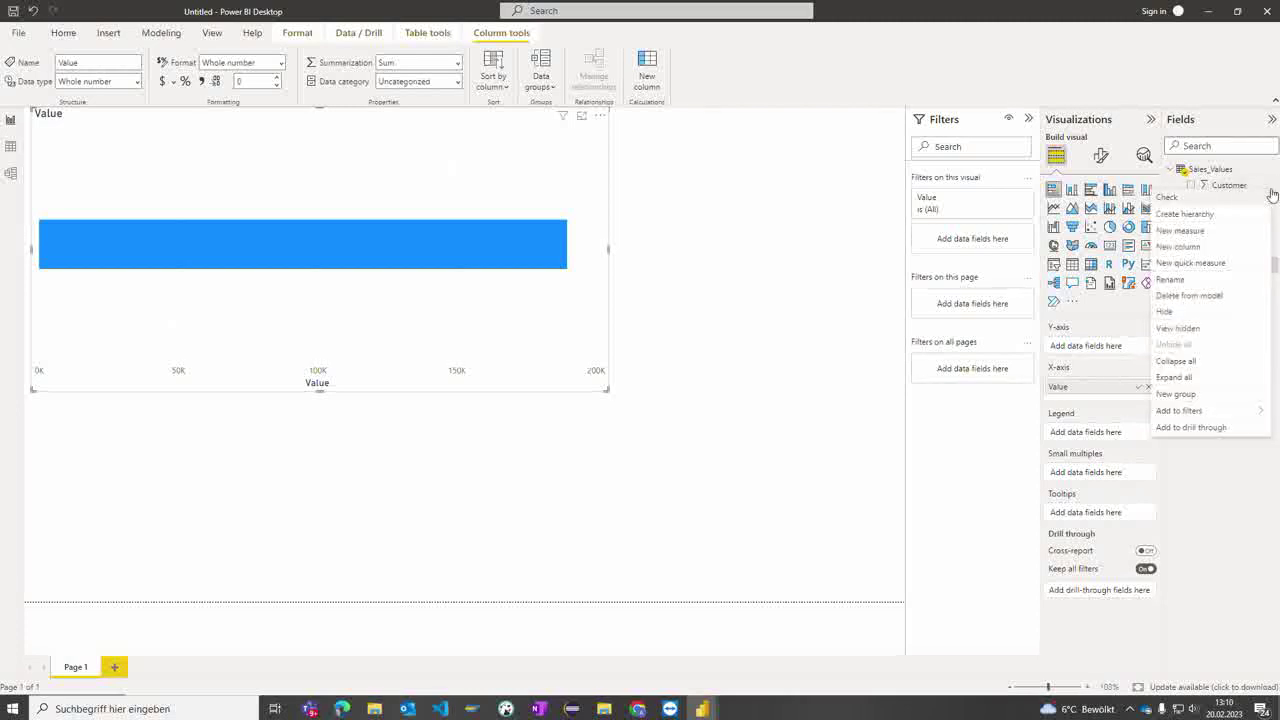
{"action": "left_click", "coordinate": [1190, 253]}
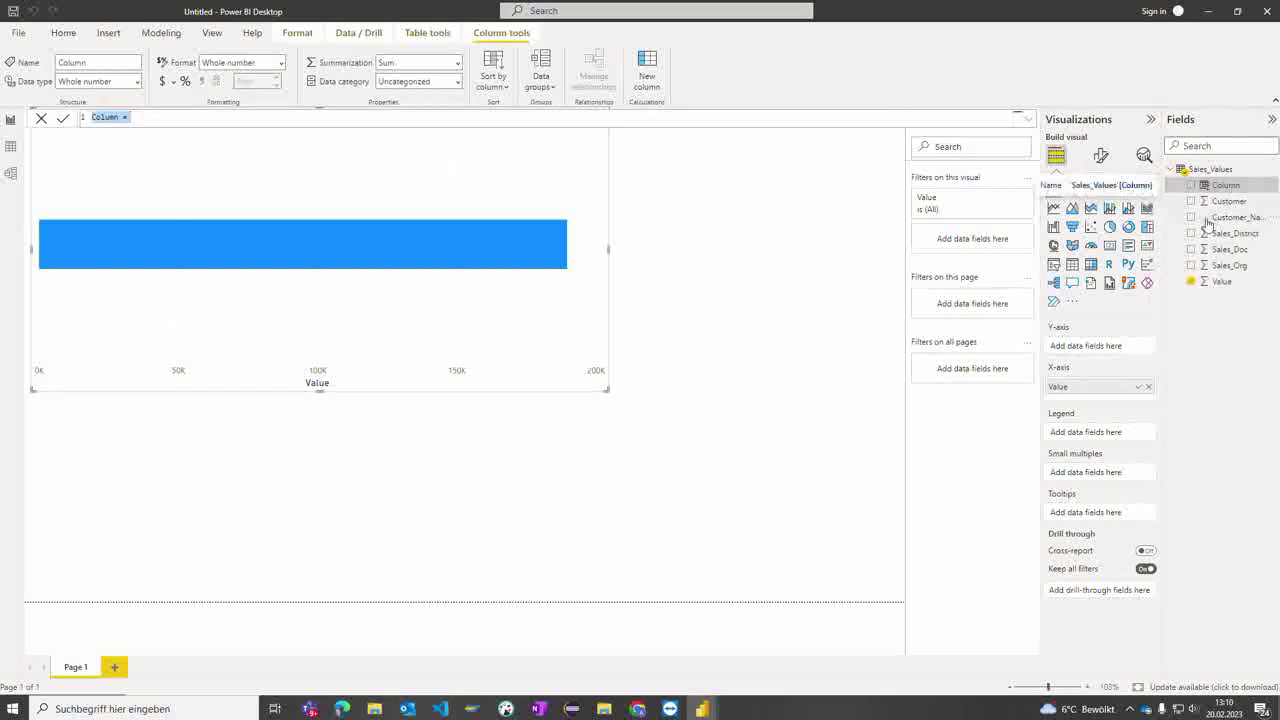
{"action": "key", "text": "Escape"}
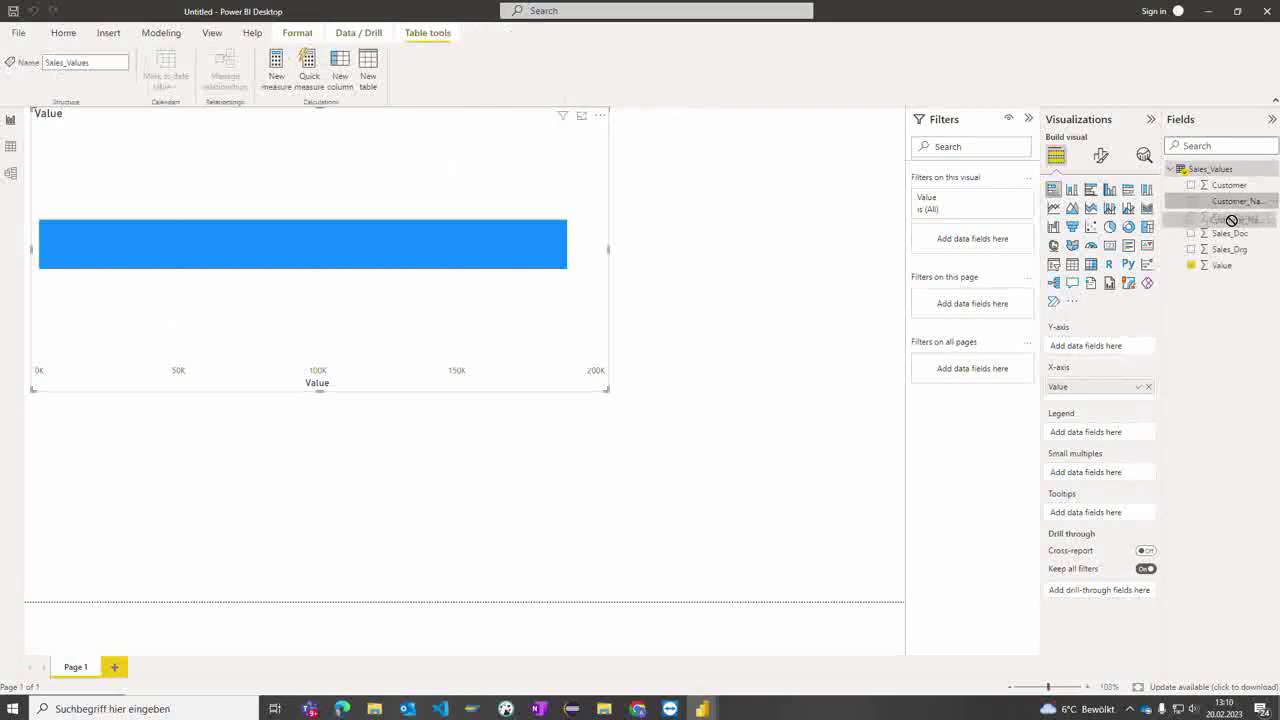
{"action": "left_click_drag", "start_coordinate": [1232, 201], "coordinate": [1200, 203]}
{"action": "left_click", "coordinate": [1189, 203]}
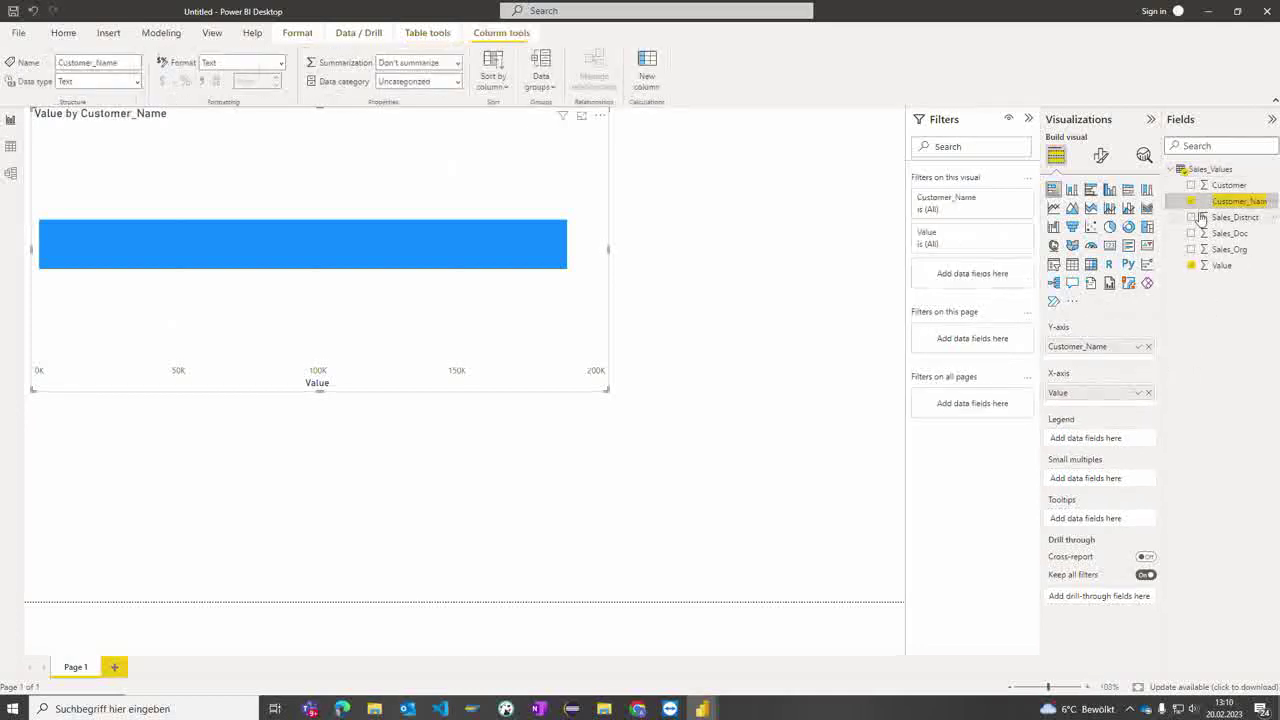